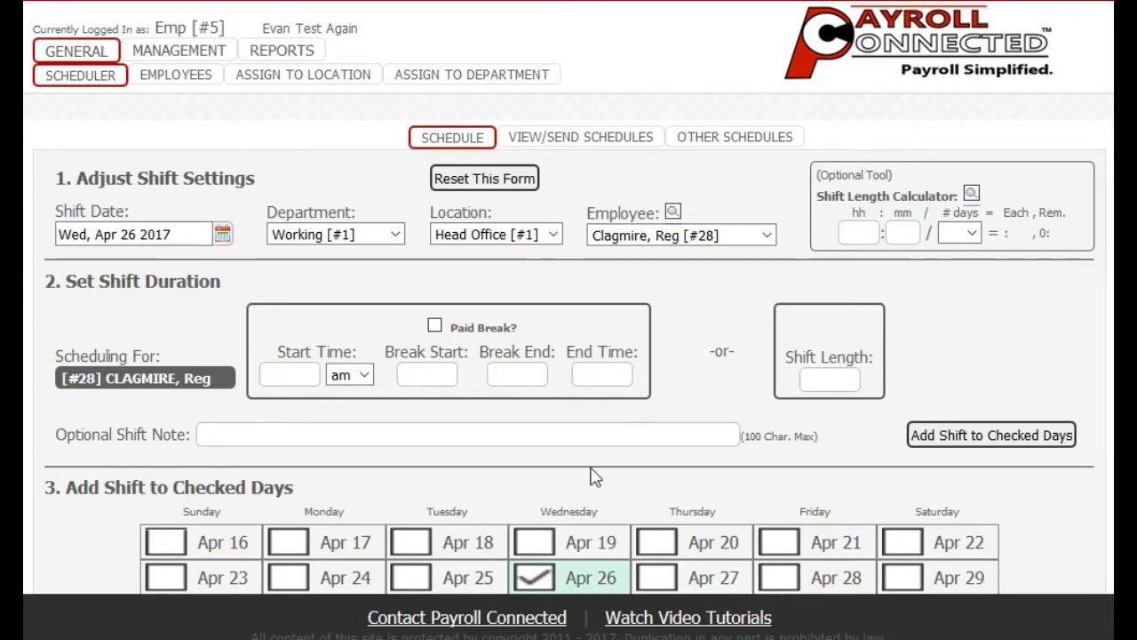
Enter a shift start time of 800 am and an end time of 415
scroll(593, 474, down, 3)
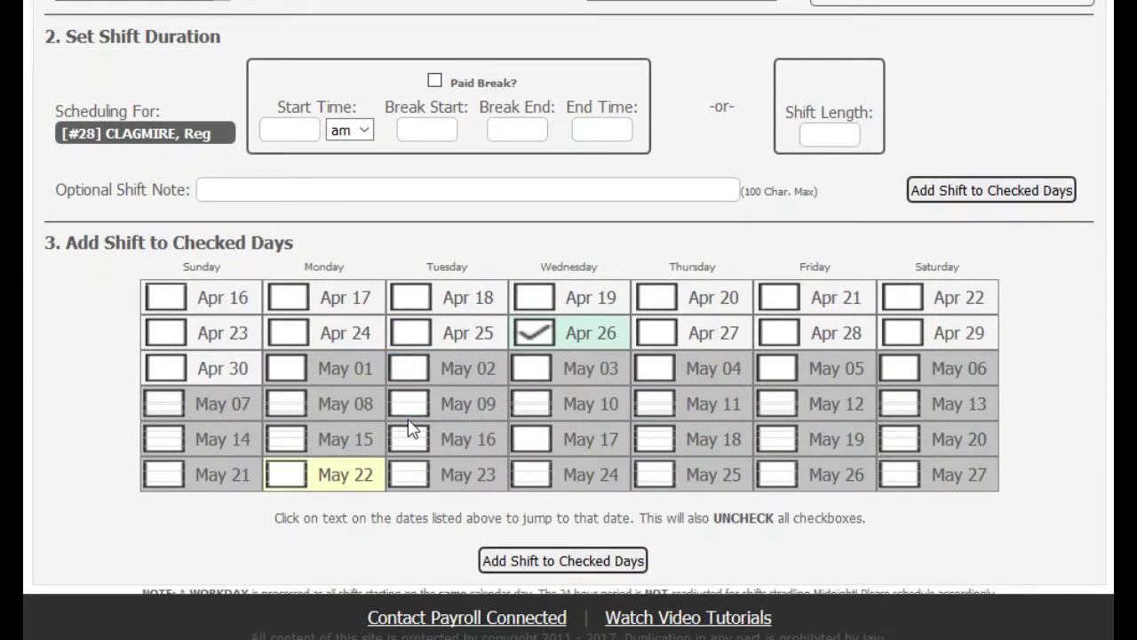
scroll(622, 405, up, 3)
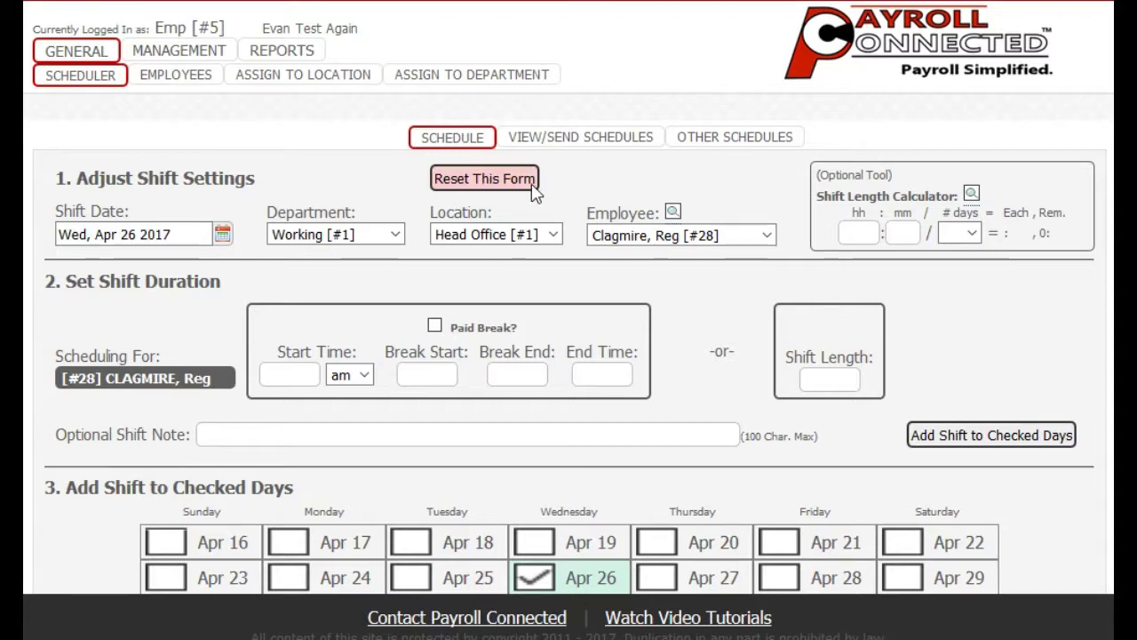
click(292, 376)
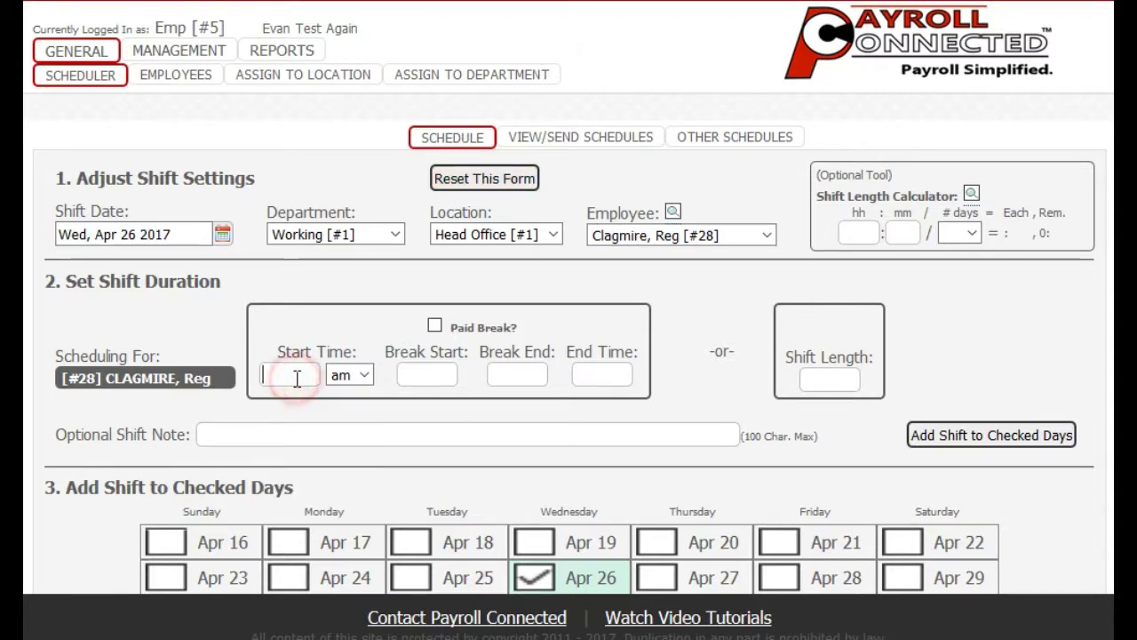
click(302, 401)
click(589, 373)
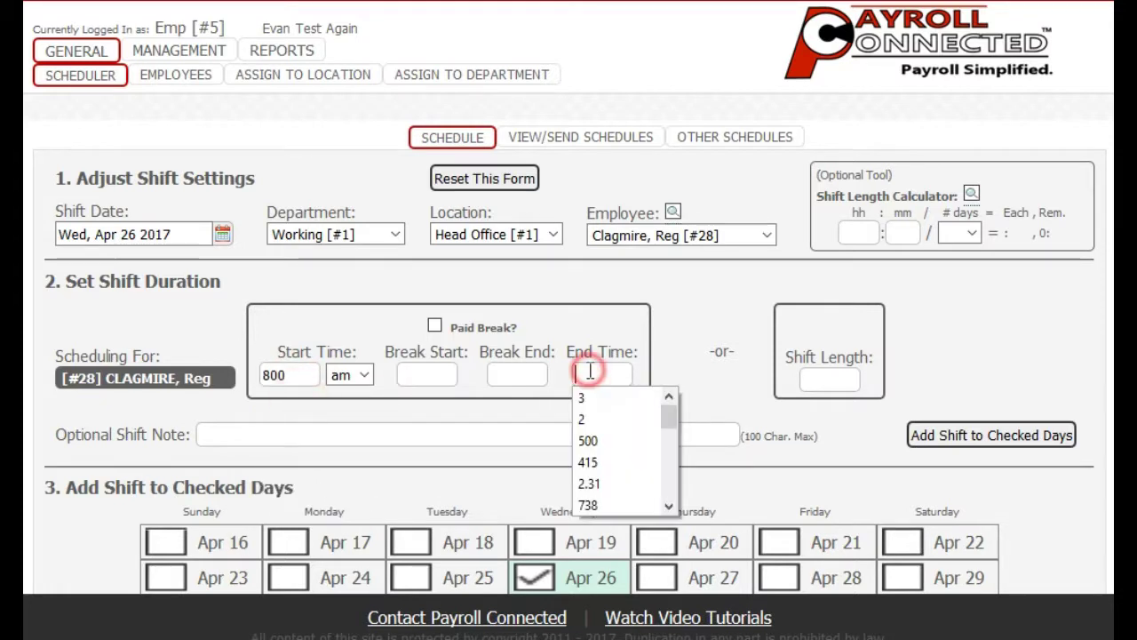
click(601, 459)
Mark Apr 19, 20, 21, 27 and 28 as additional shift days, and reset the form
click(656, 541)
click(656, 578)
click(779, 577)
click(779, 544)
click(533, 540)
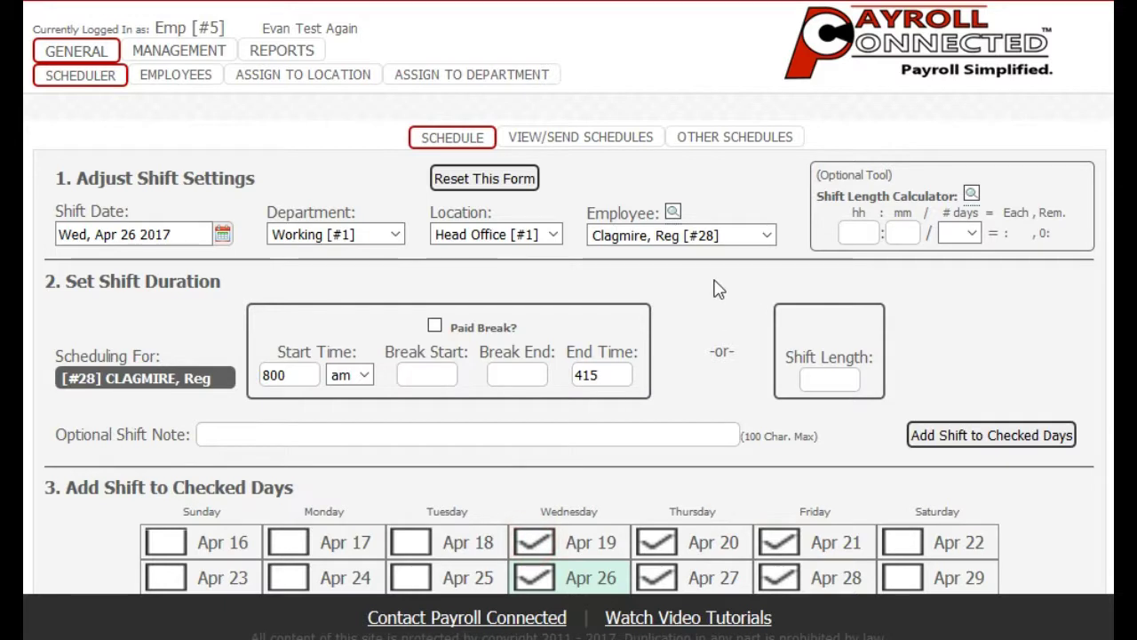
click(502, 182)
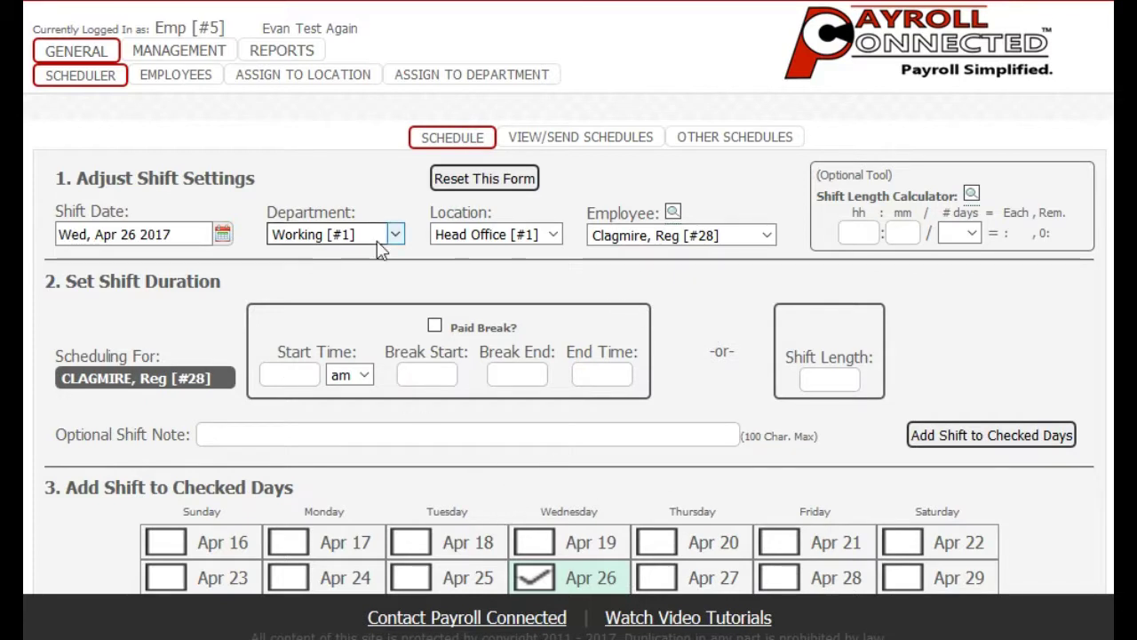
Set the shift date to Tue, Apr 18 2017, the department to Cashier [#37], and the employee to the one currently logged in
click(136, 234)
click(147, 411)
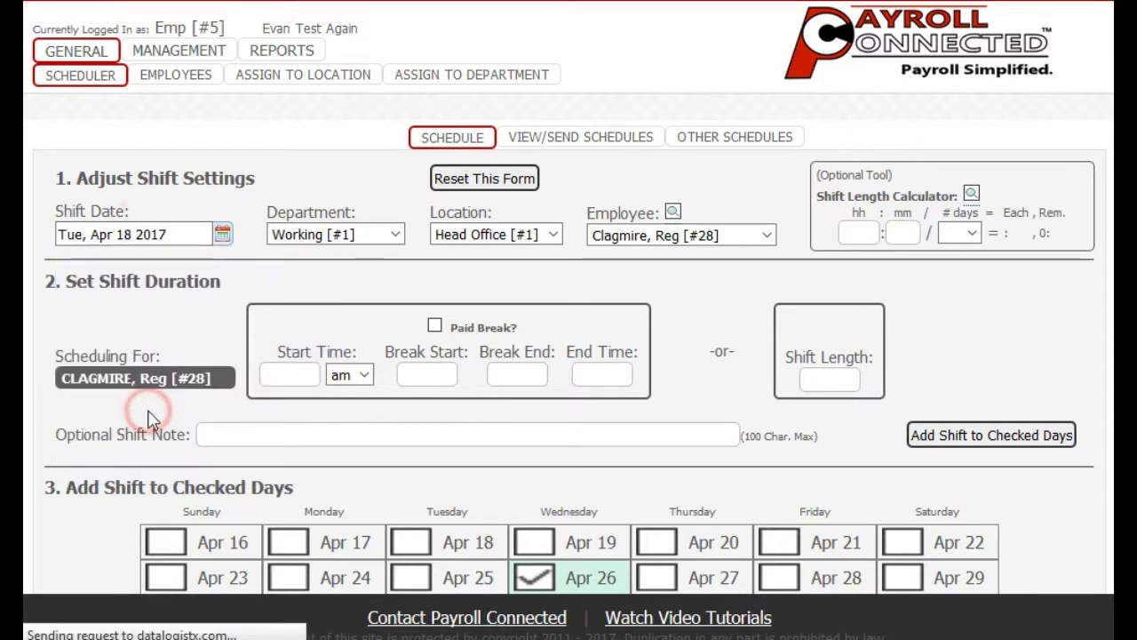
click(353, 234)
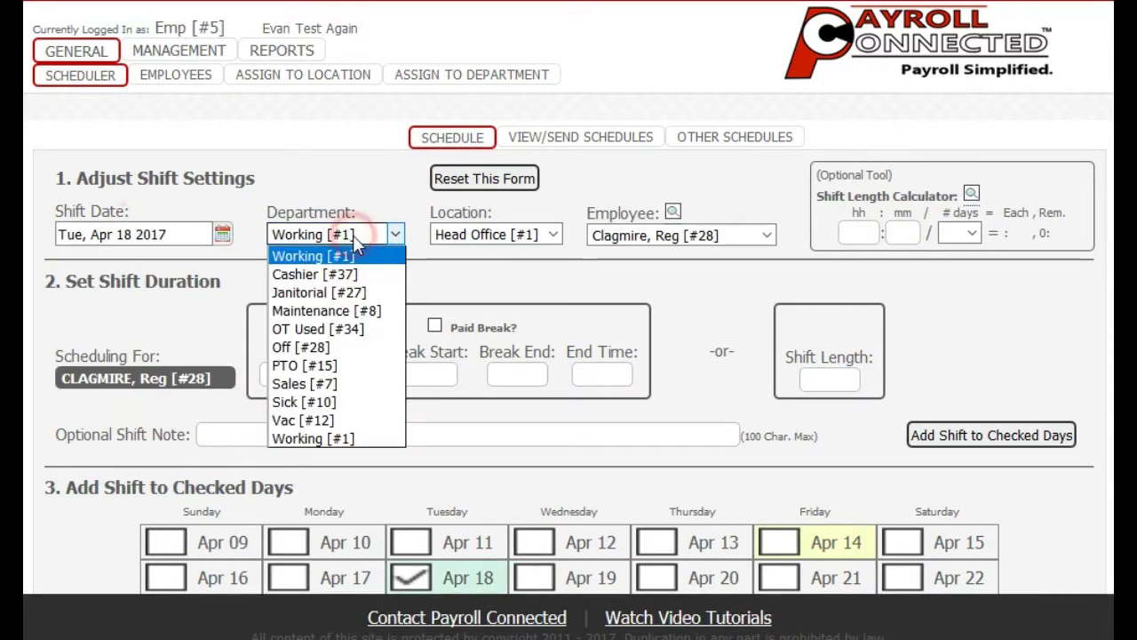
click(341, 275)
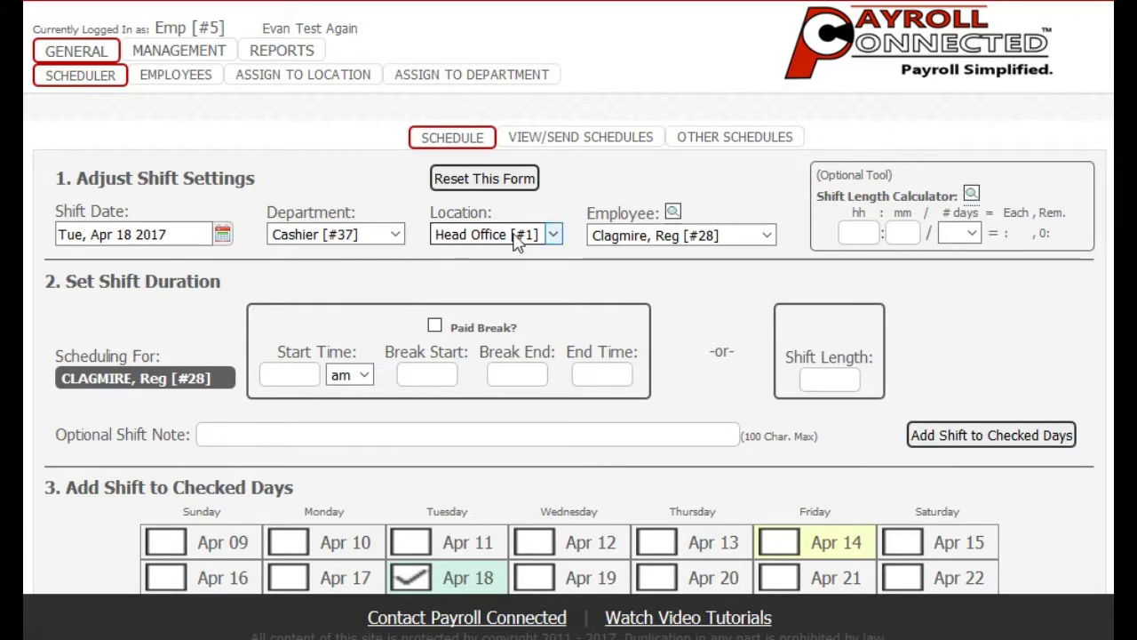
click(688, 236)
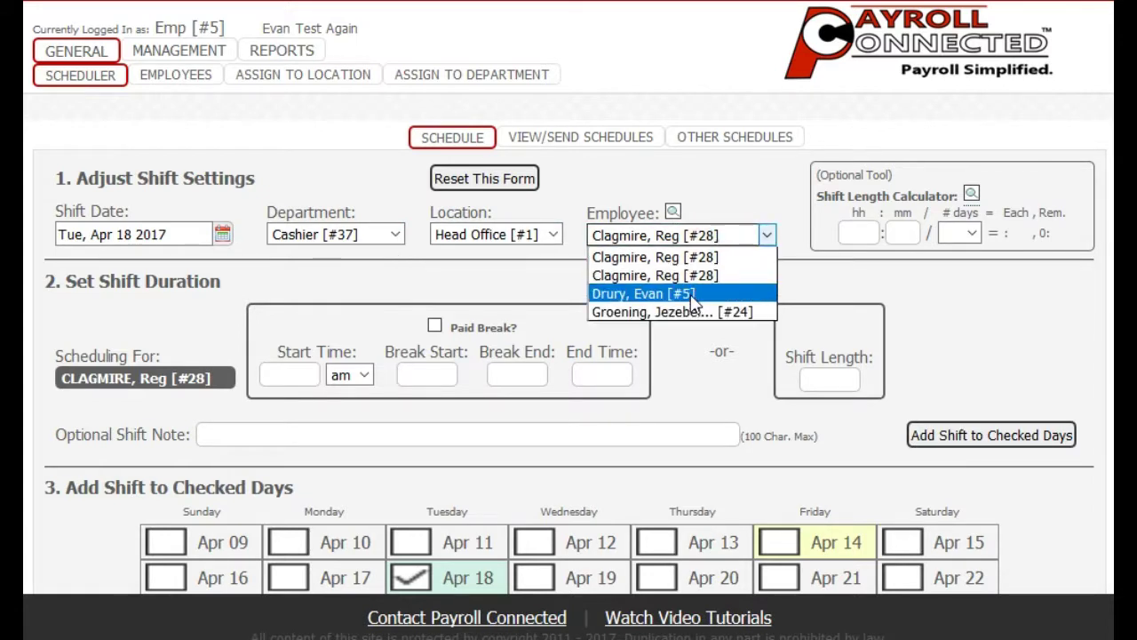
click(691, 296)
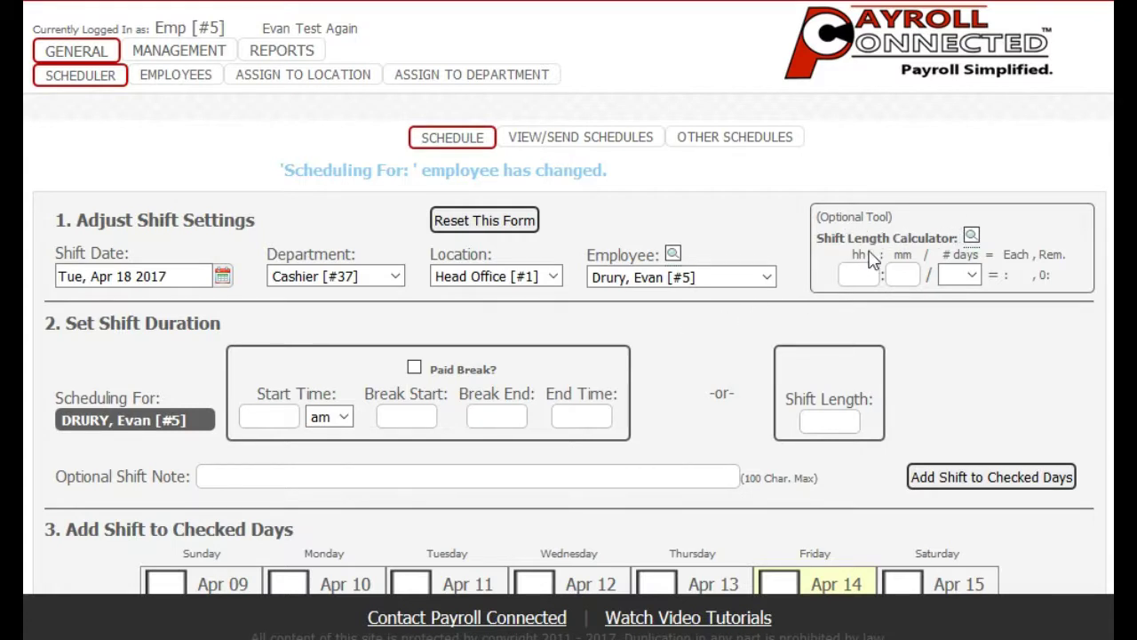
Calculate the length of each shift for 80 hours spread over 10 days
click(854, 276)
text(20)
double_click(869, 275)
key(BackSpace)
text(80)
click(972, 276)
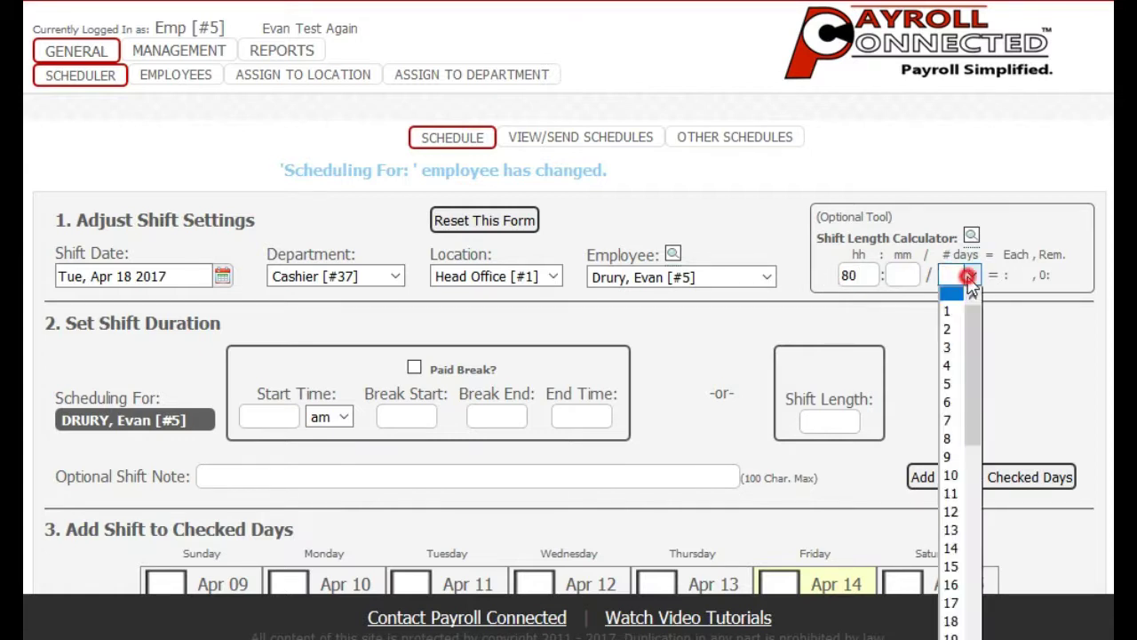
click(951, 477)
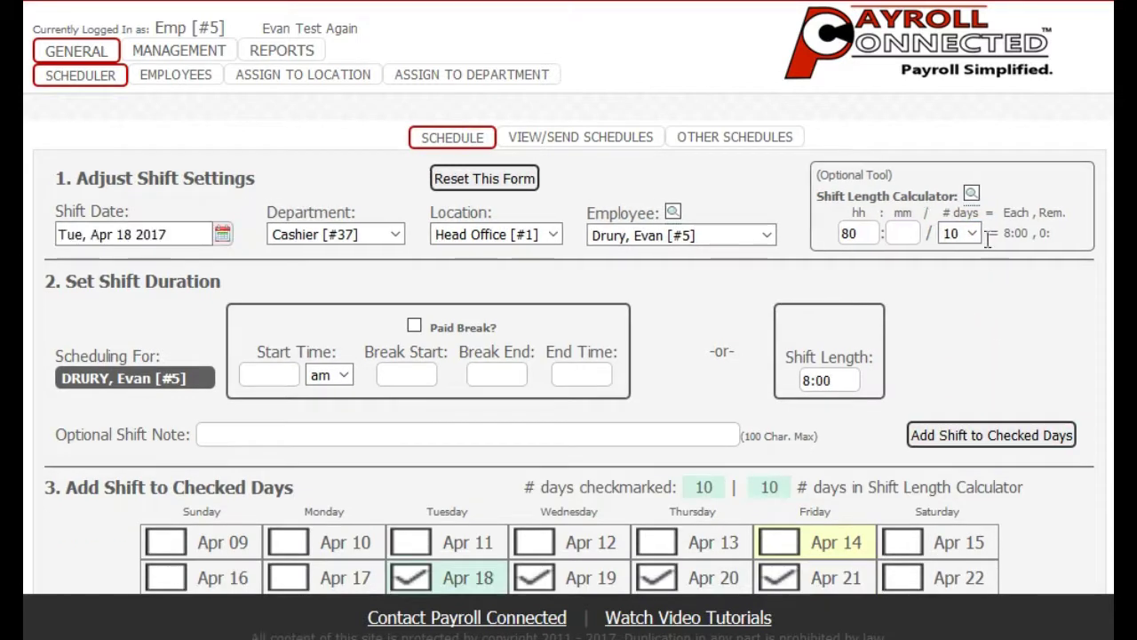
double_click(1009, 232)
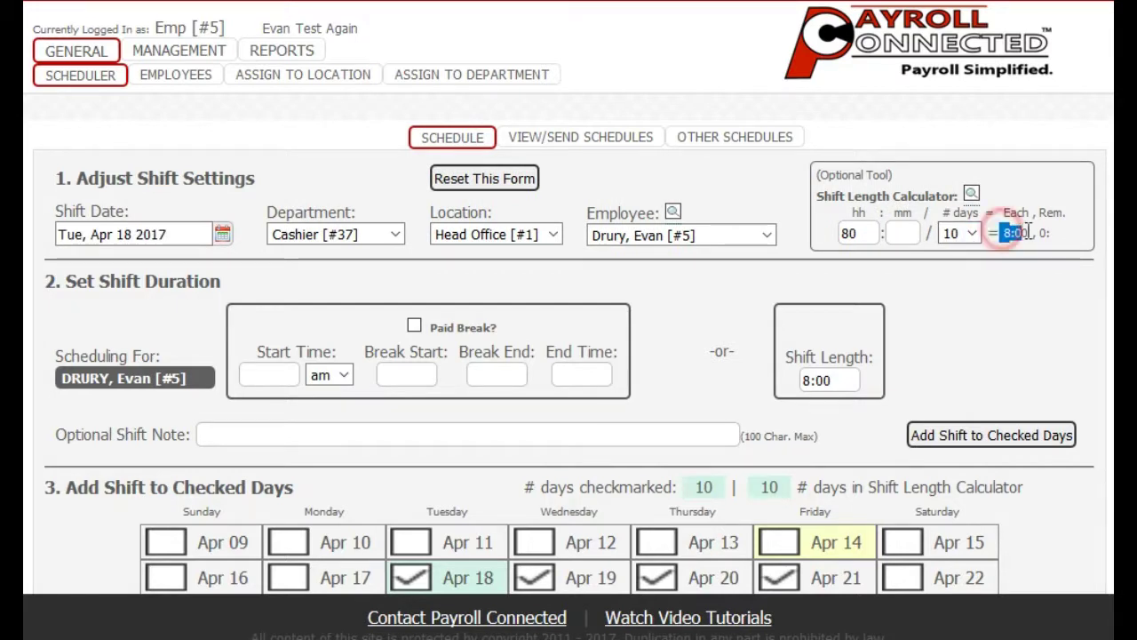
click(1027, 235)
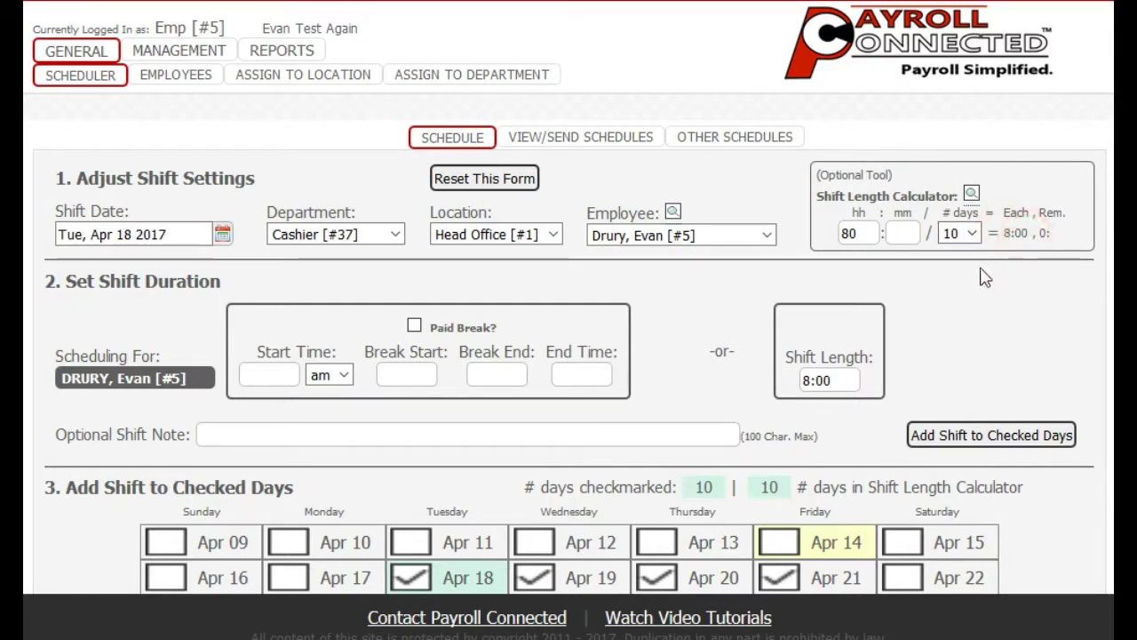
drag(844, 377, 786, 374)
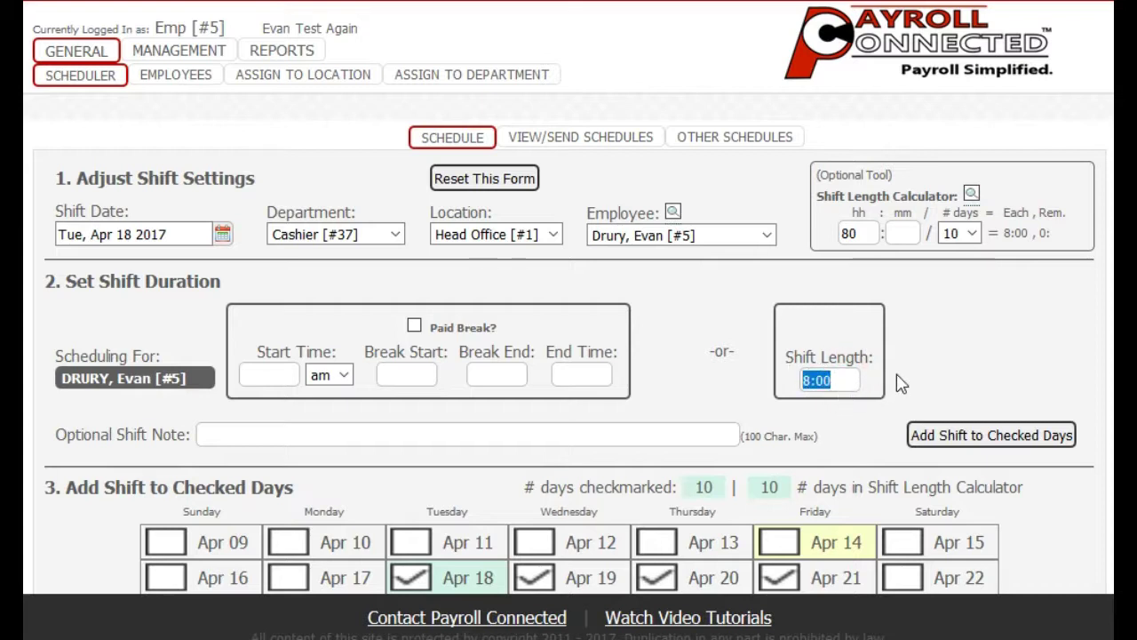
Swap the checked day May 01 for Apr 17, and reset the form
scroll(899, 382, down, 3)
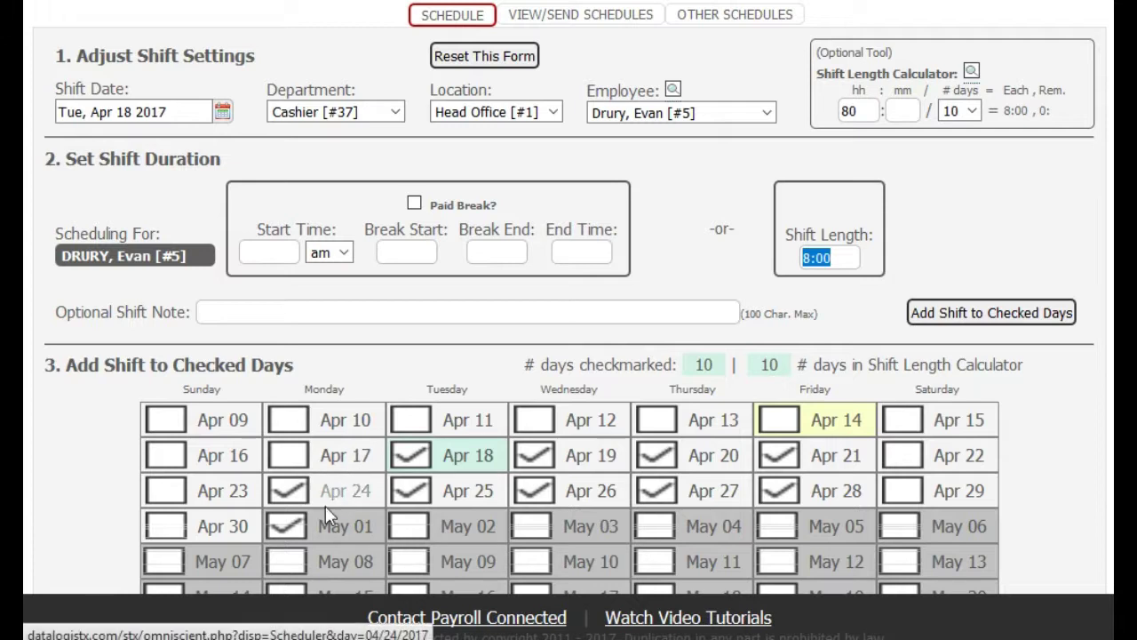
click(285, 526)
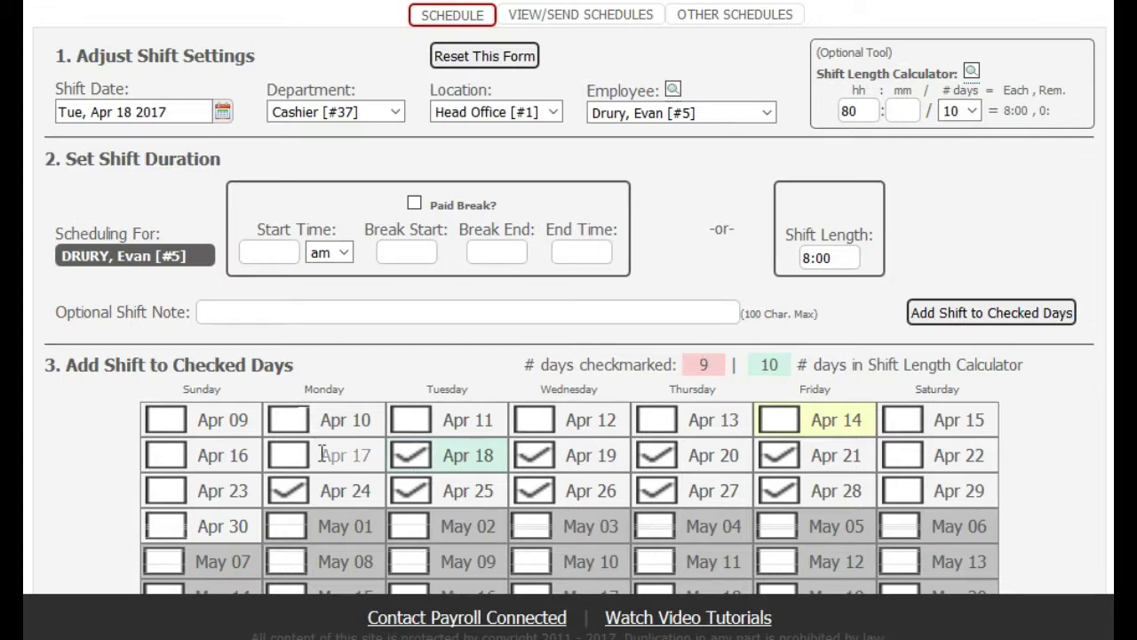
click(296, 457)
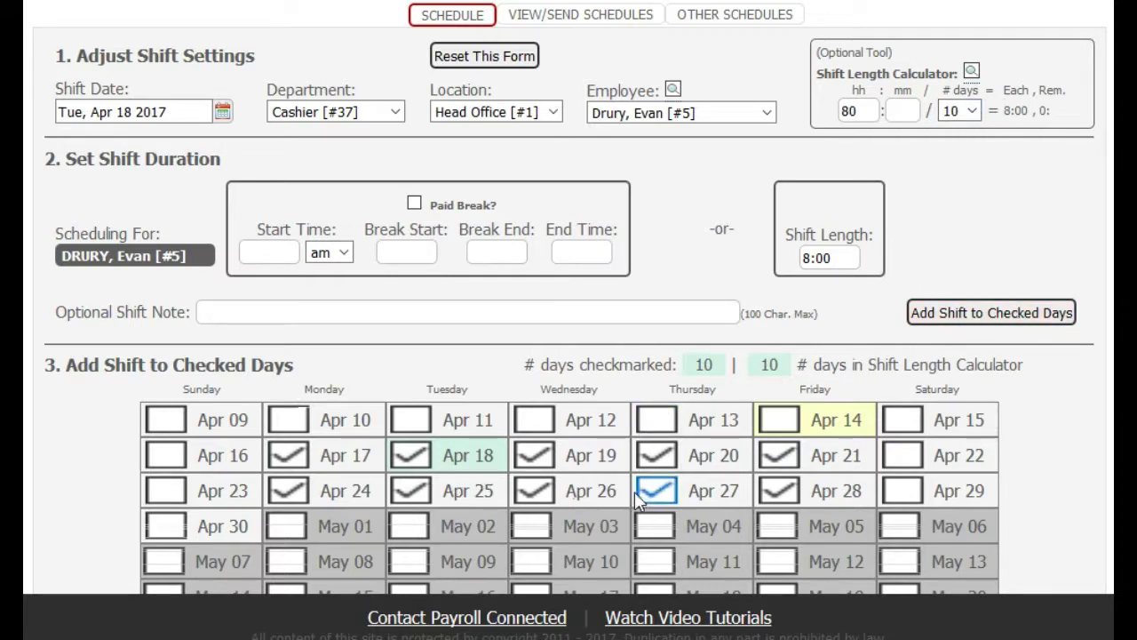
scroll(639, 462, up, 3)
click(486, 178)
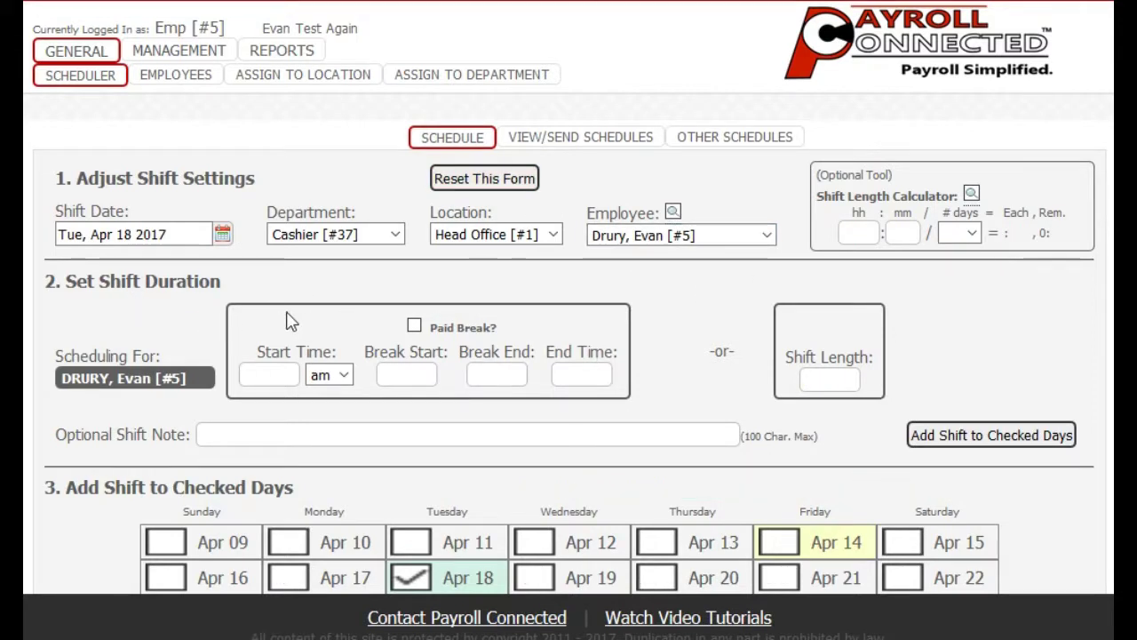
Try the start time as 5.5 and replace it with the 5/5 format
click(270, 373)
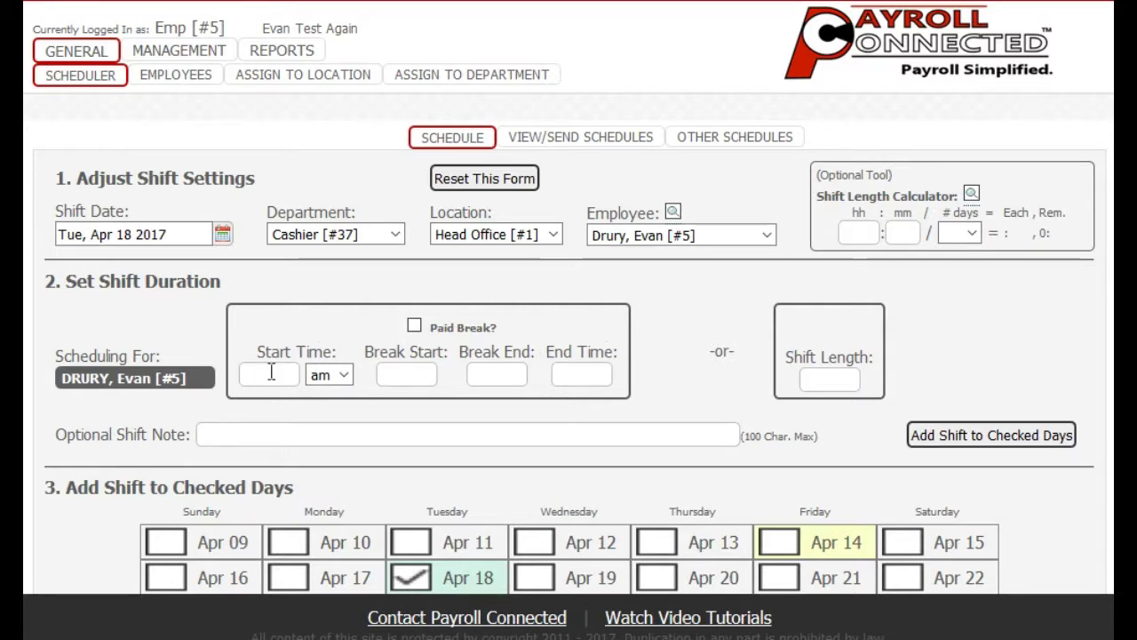
text(5.5)
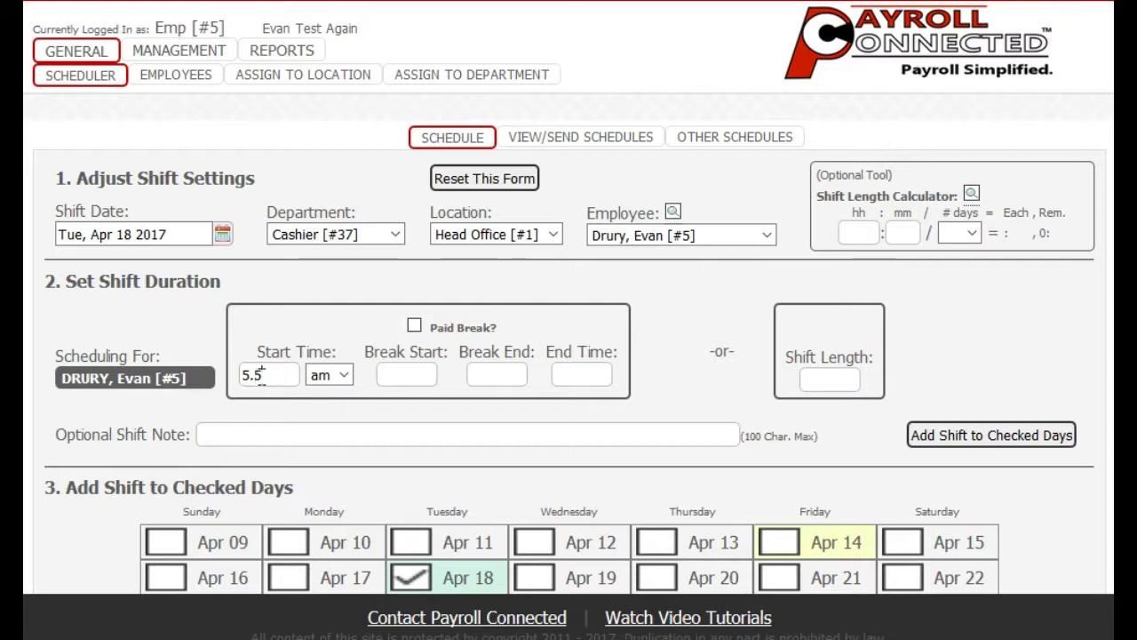
drag(249, 375, 285, 369)
triple_click(268, 375)
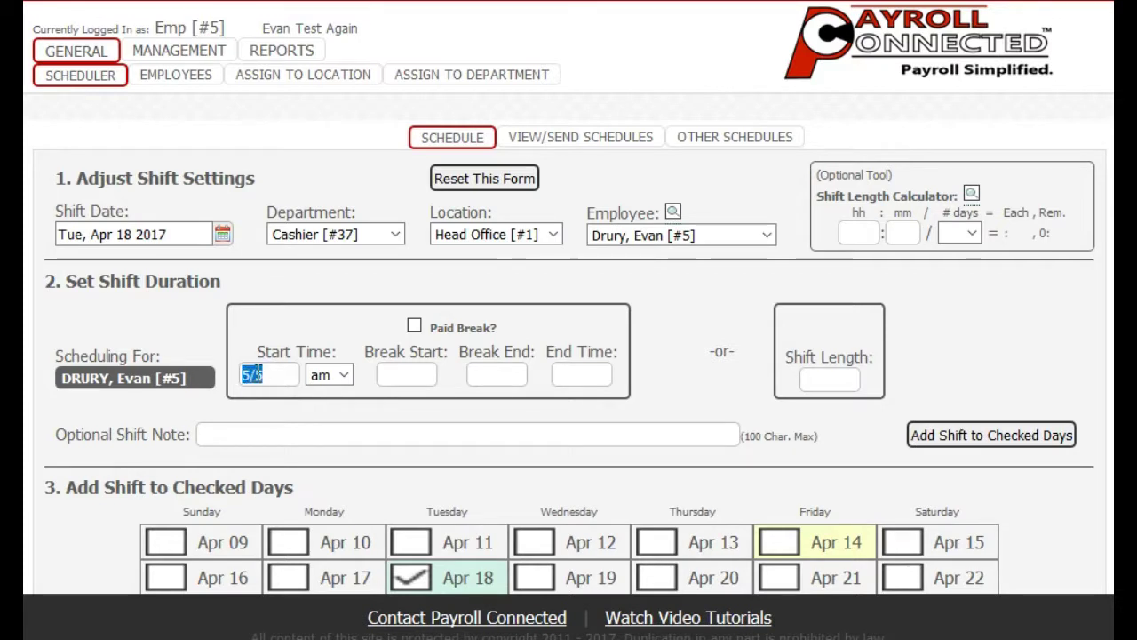
click(255, 375)
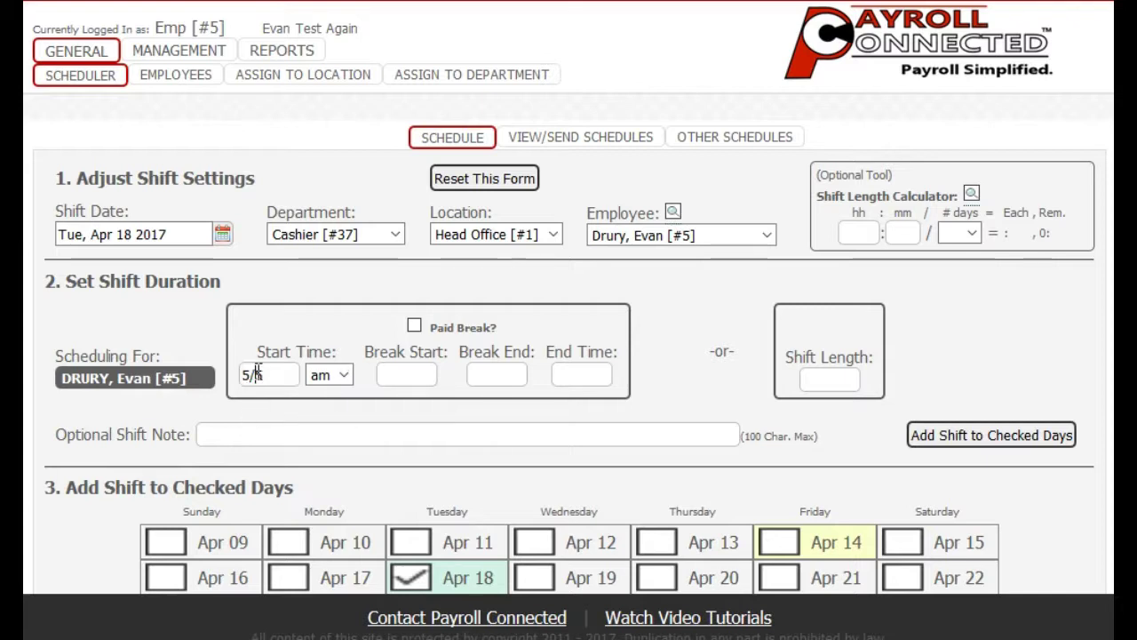
Set the break start to 8, the break end to 8/30 and the end time to 10
click(386, 365)
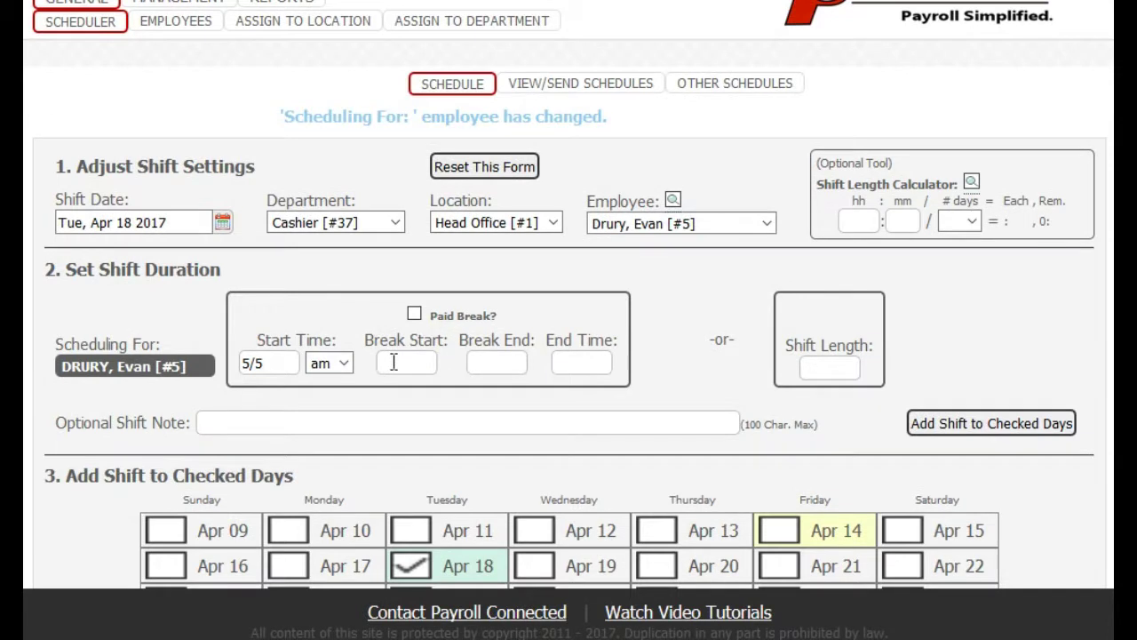
click(396, 362)
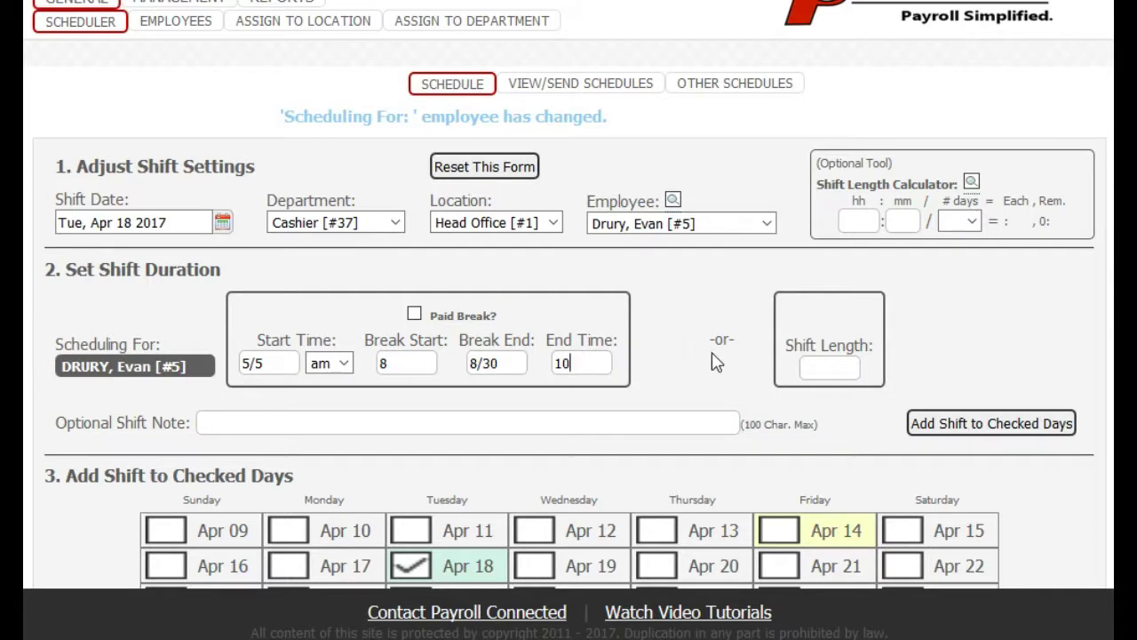
click(837, 368)
Clear the start time, break start, break end and end time of the shift
drag(278, 359, 190, 366)
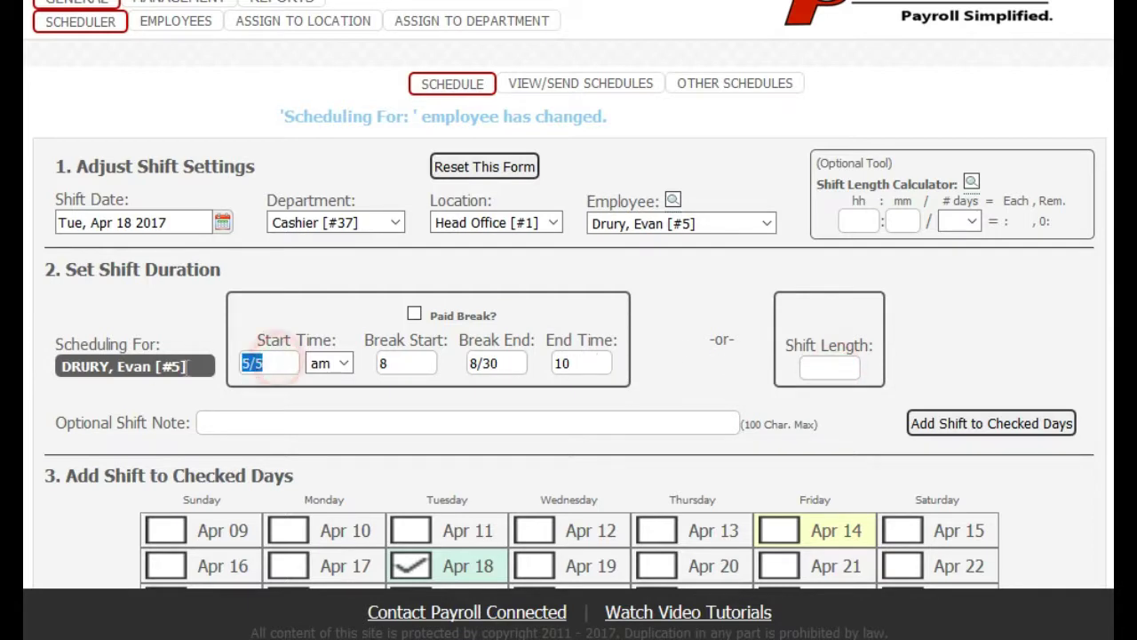
key(BackSpace)
double_click(382, 363)
key(BackSpace)
double_click(512, 360)
key(BackSpace)
double_click(581, 363)
key(BackSpace)
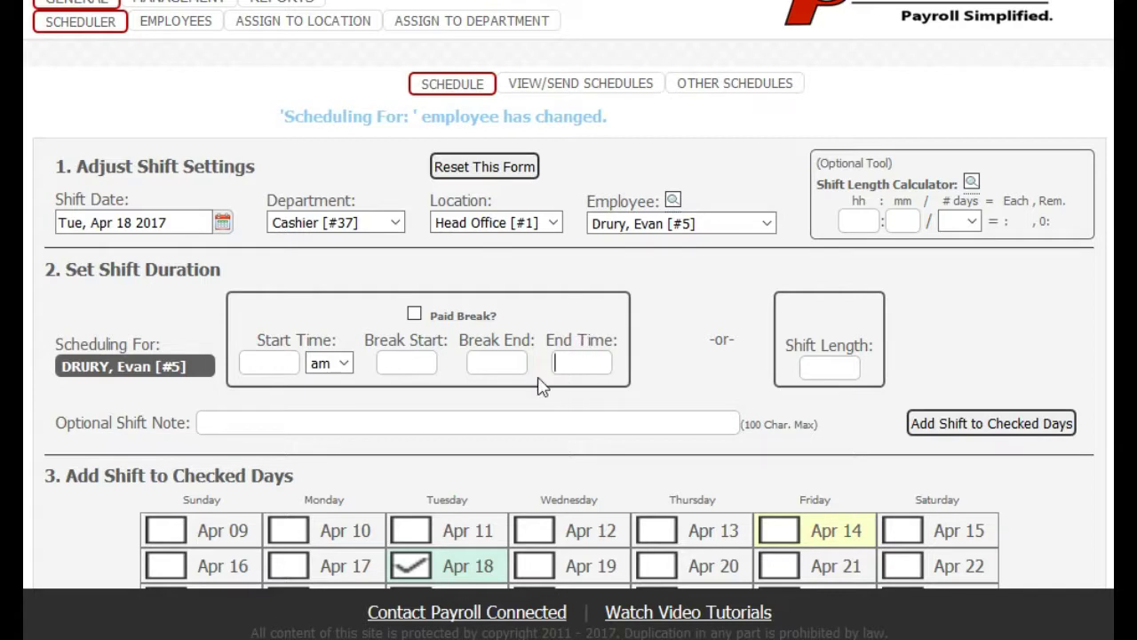
Enter the shift length as 7/30 and replace it with 730
click(828, 371)
text(7/30)
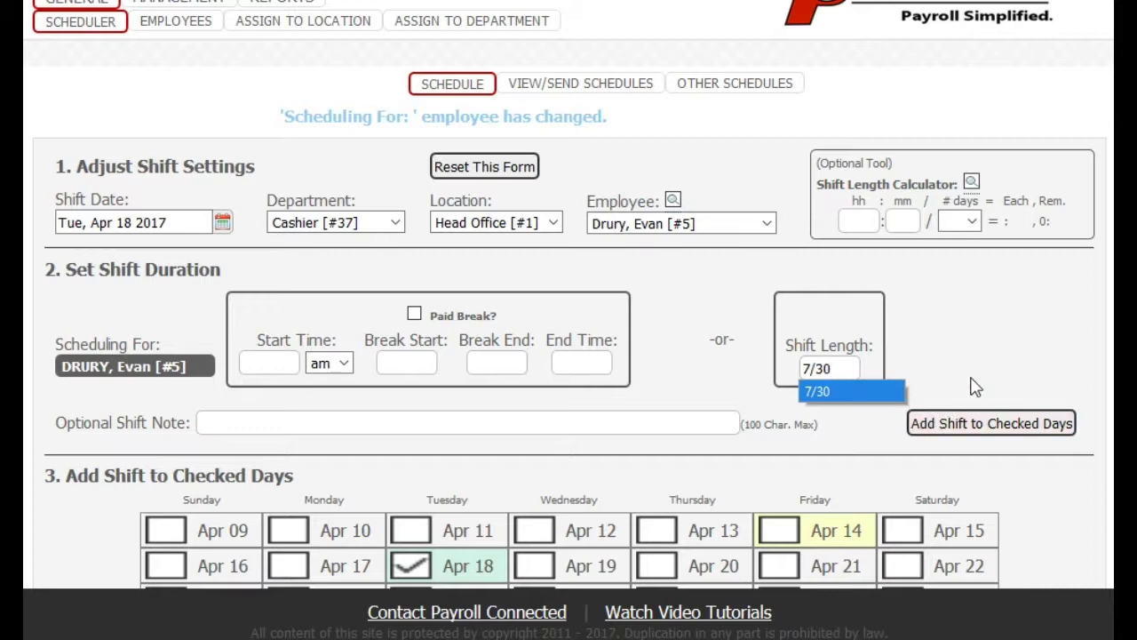
scroll(975, 383, up, 1)
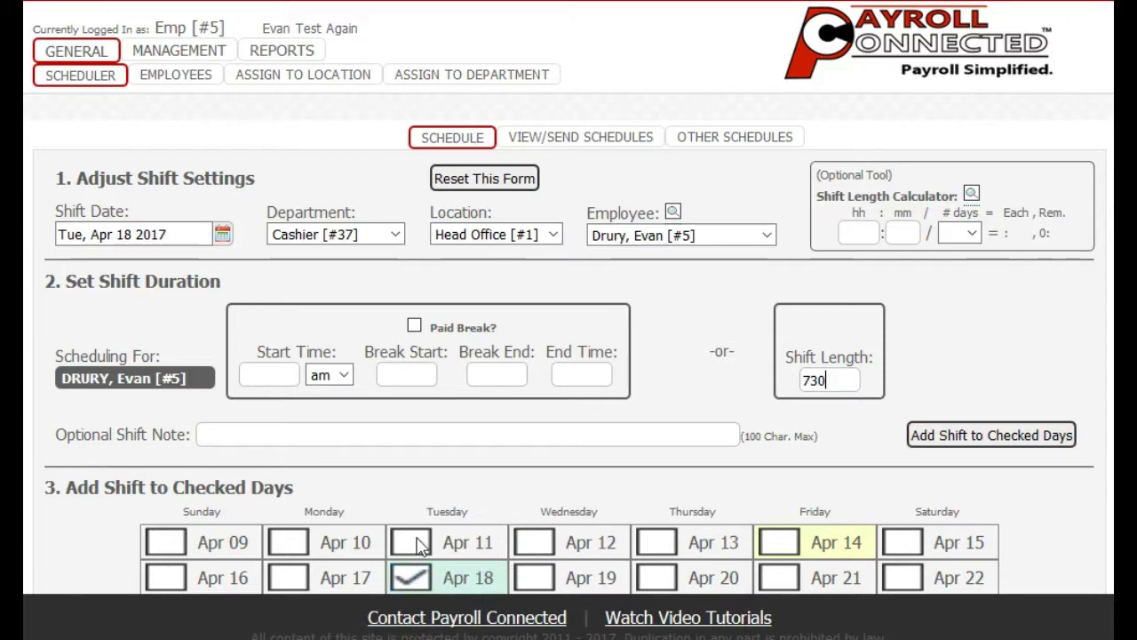
double_click(824, 379)
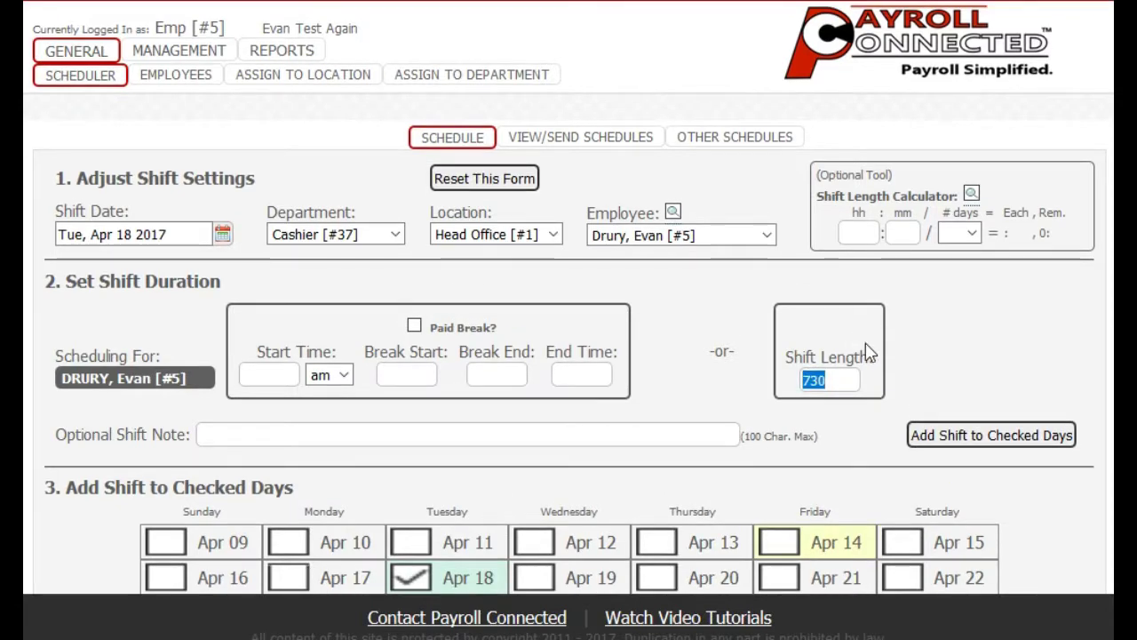
scroll(876, 414, down, 5)
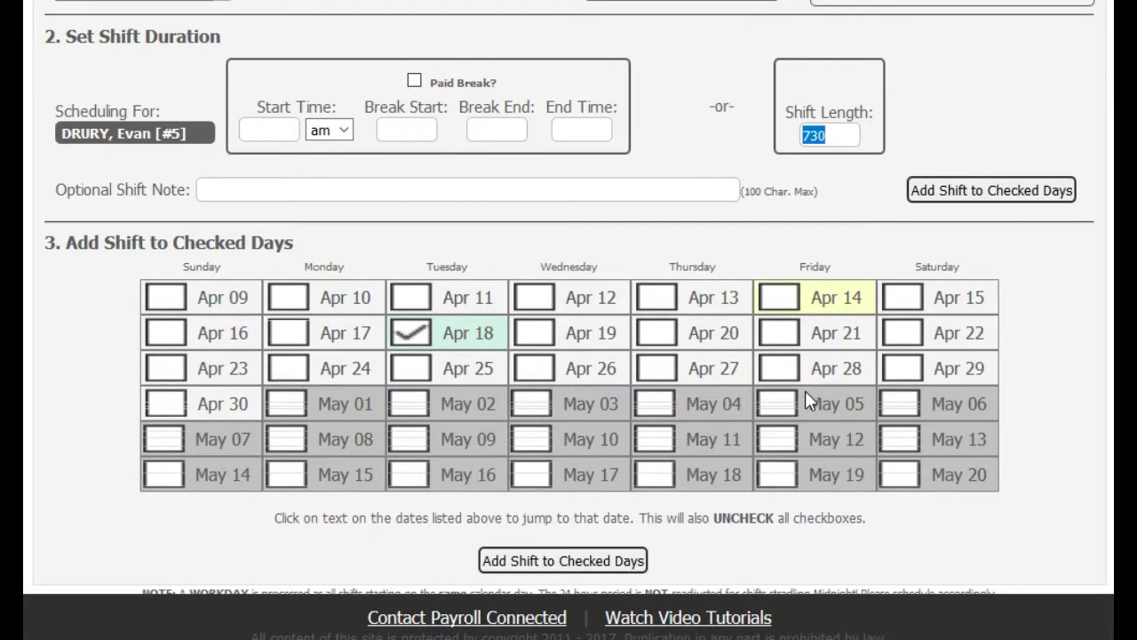
scroll(578, 302, down, 3)
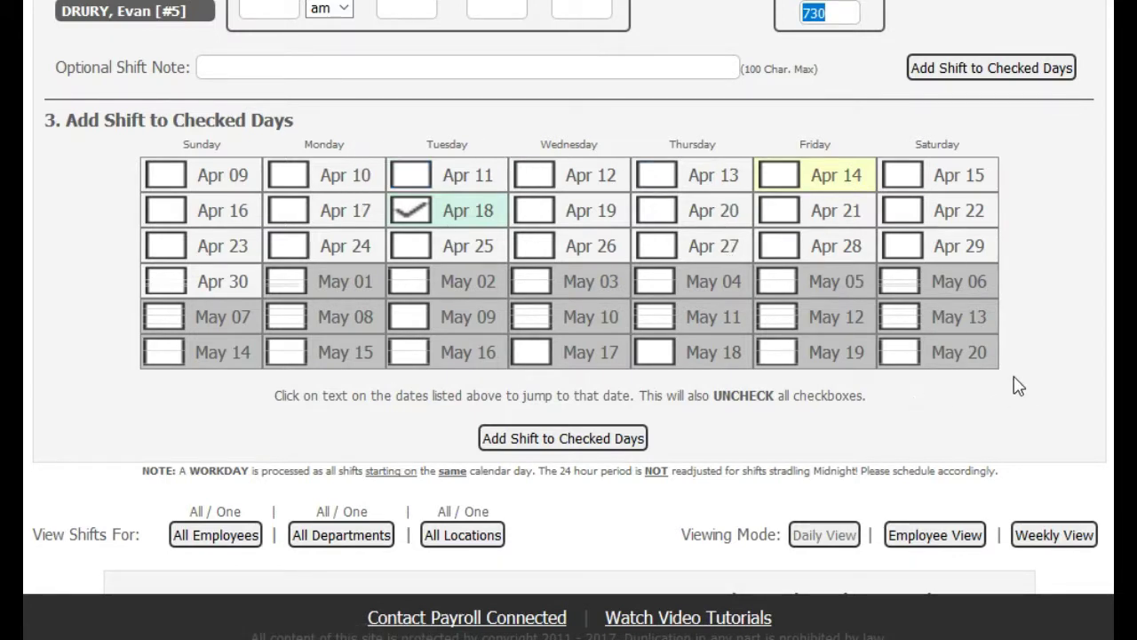
scroll(559, 160, up, 1)
scroll(558, 177, up, 2)
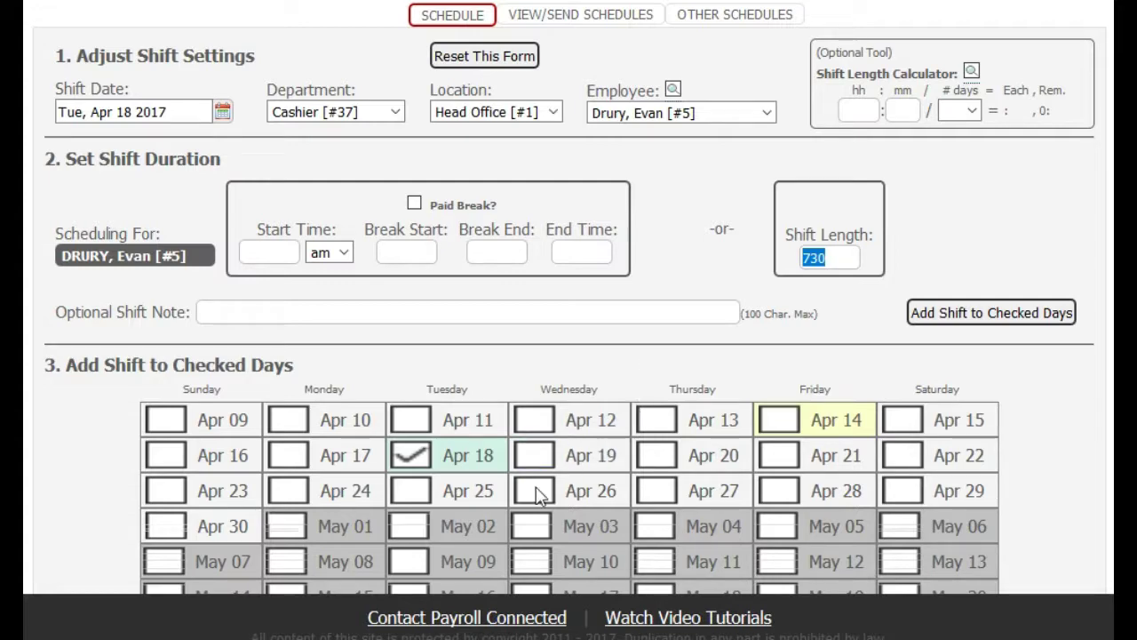
scroll(622, 388, down, 3)
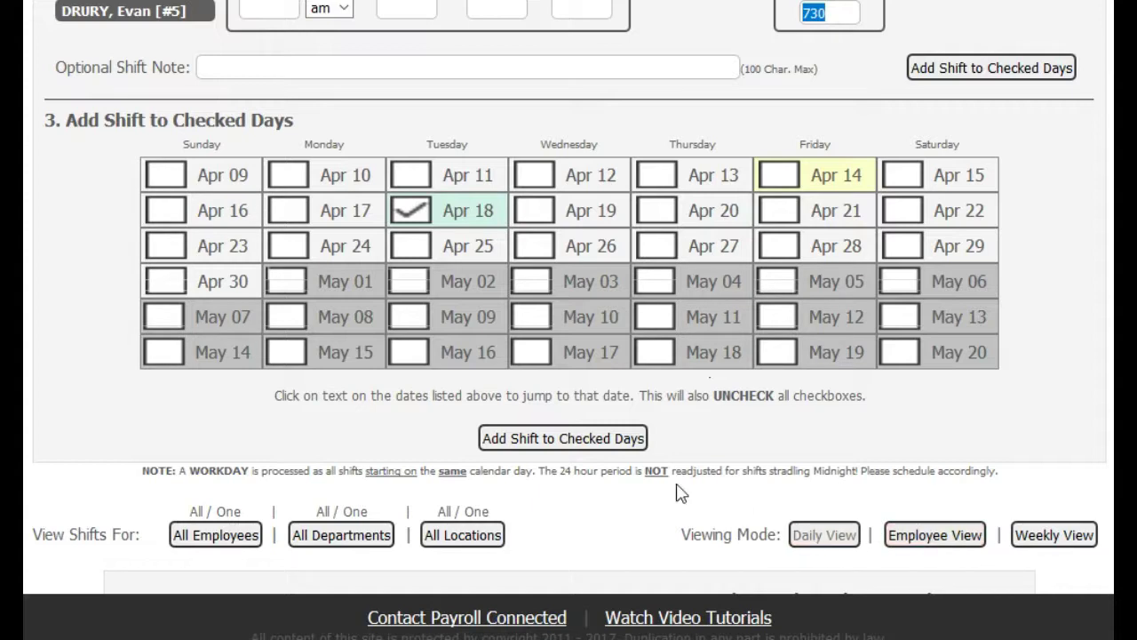
Switch the shift list's viewing mode to Employee View and review the selected employee's April schedule
scroll(101, 385, down, 2)
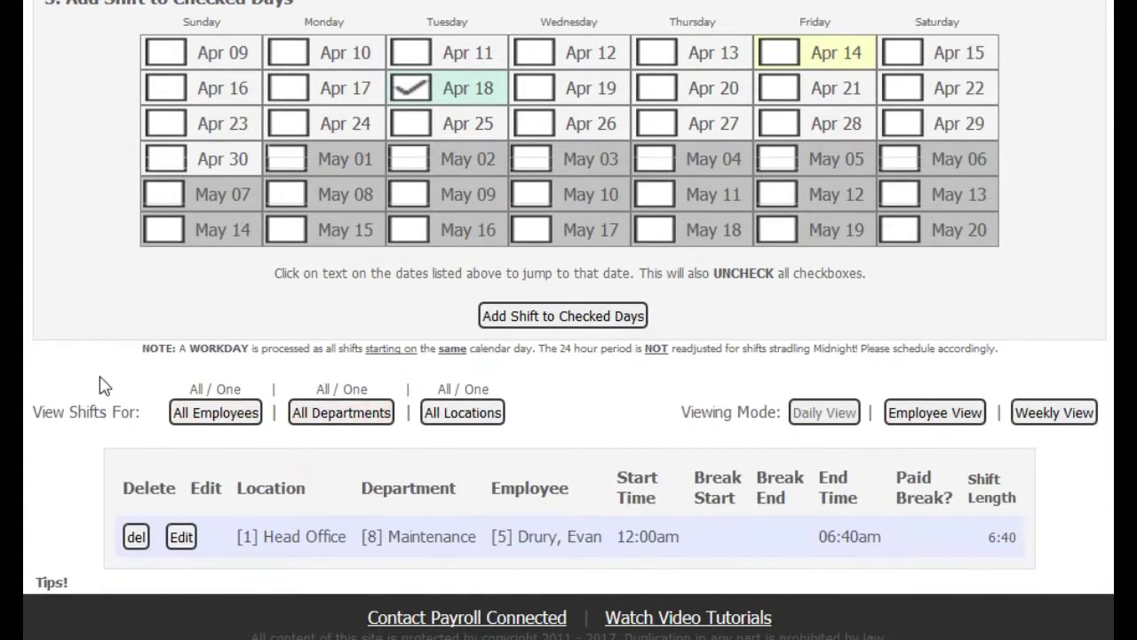
click(924, 414)
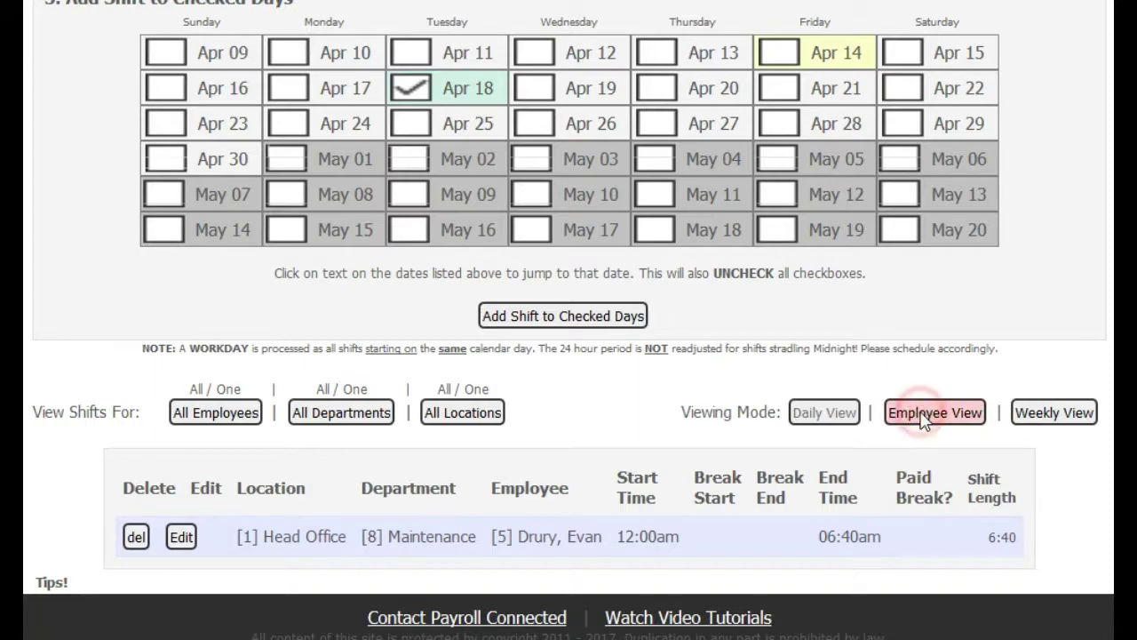
scroll(737, 417, down, 10)
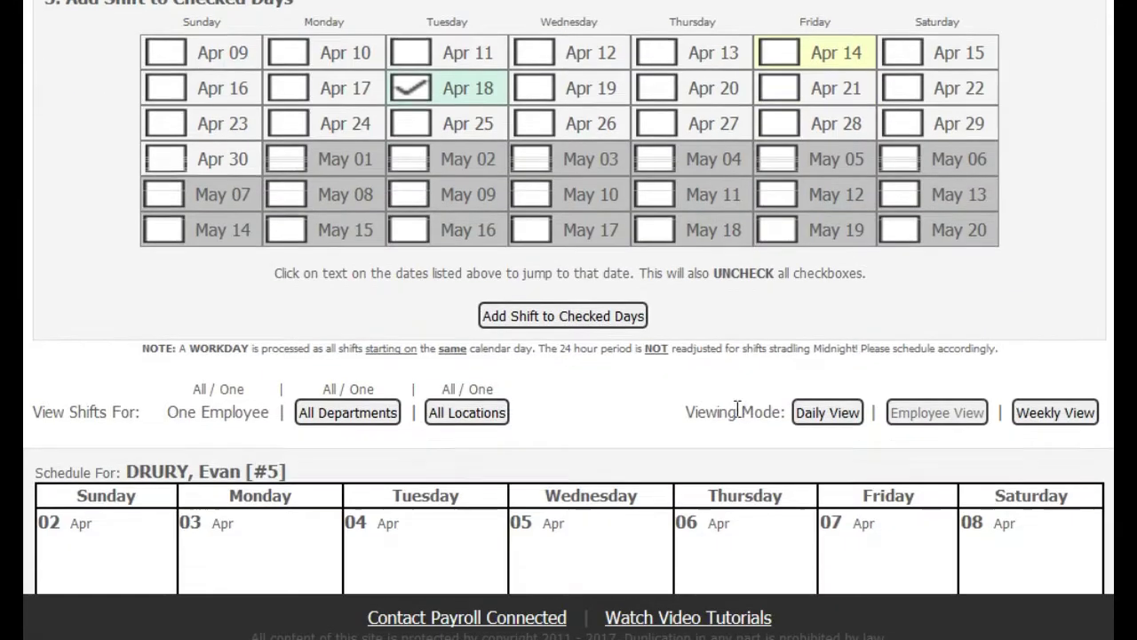
scroll(701, 413, up, 3)
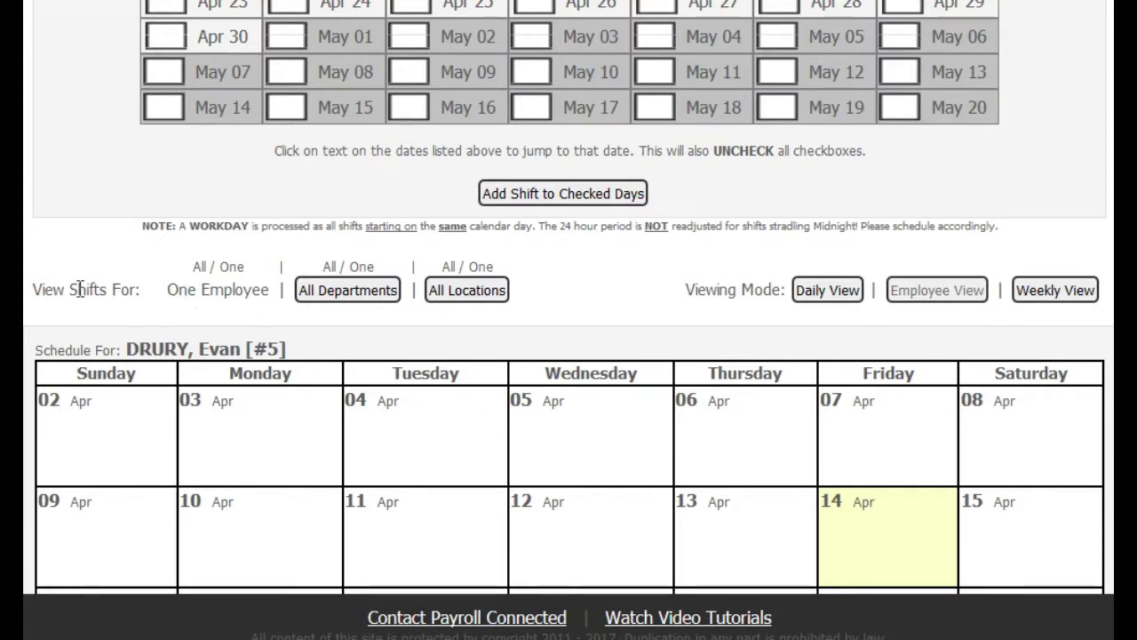
drag(173, 283, 269, 290)
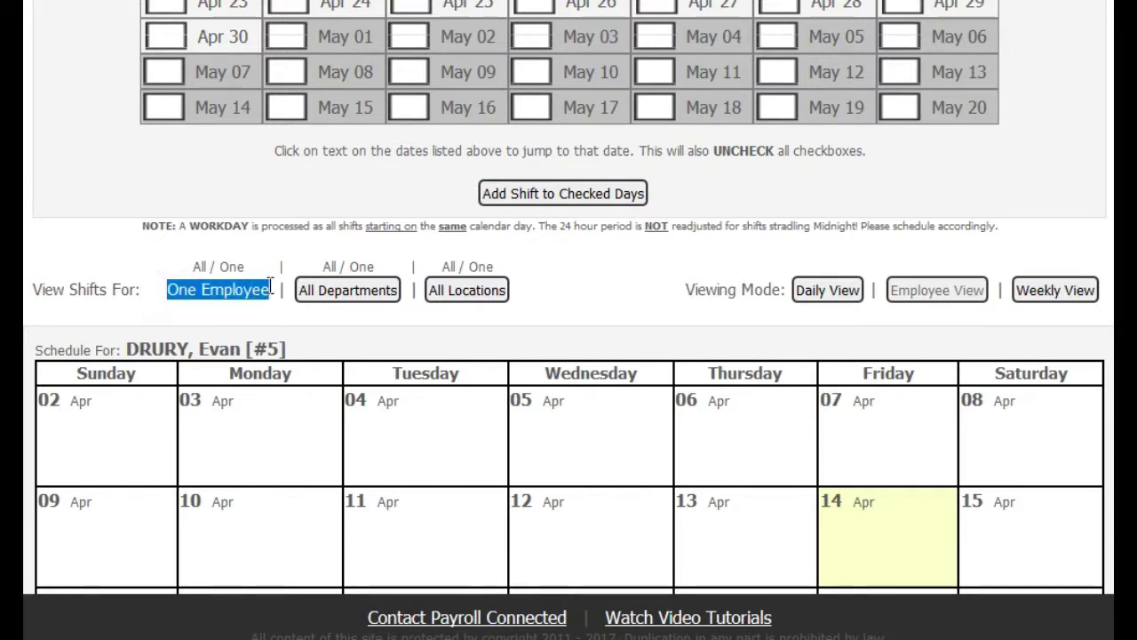
scroll(766, 452, down, 3)
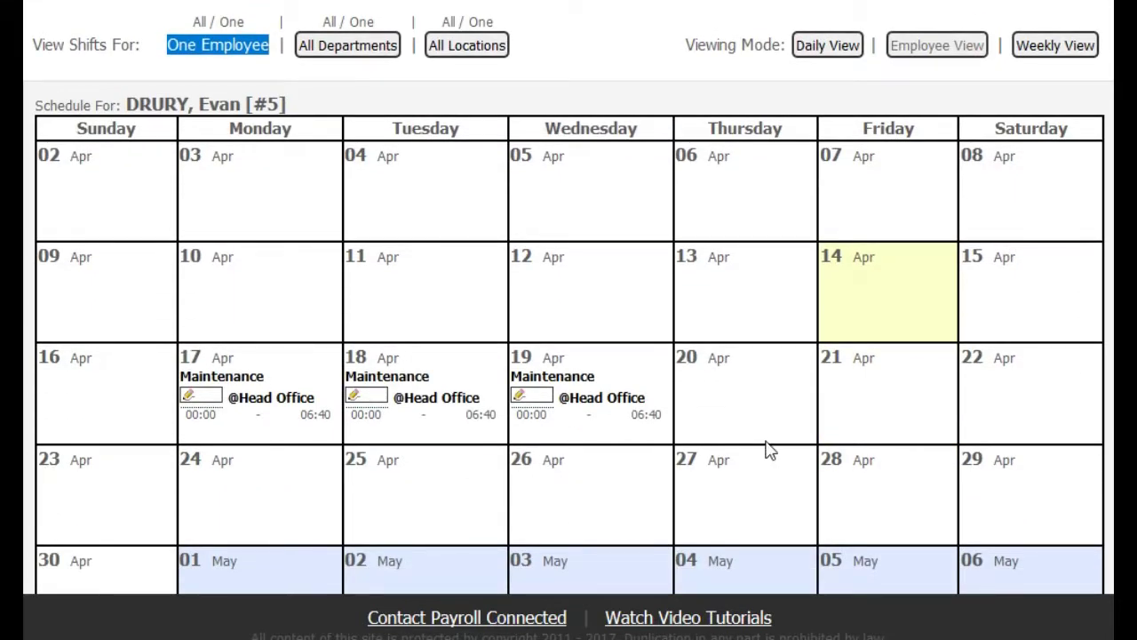
Edit the Apr 18 Maintenance shift at Head Office to end at 6:30 and submit the changed shift
mouse_move(368, 404)
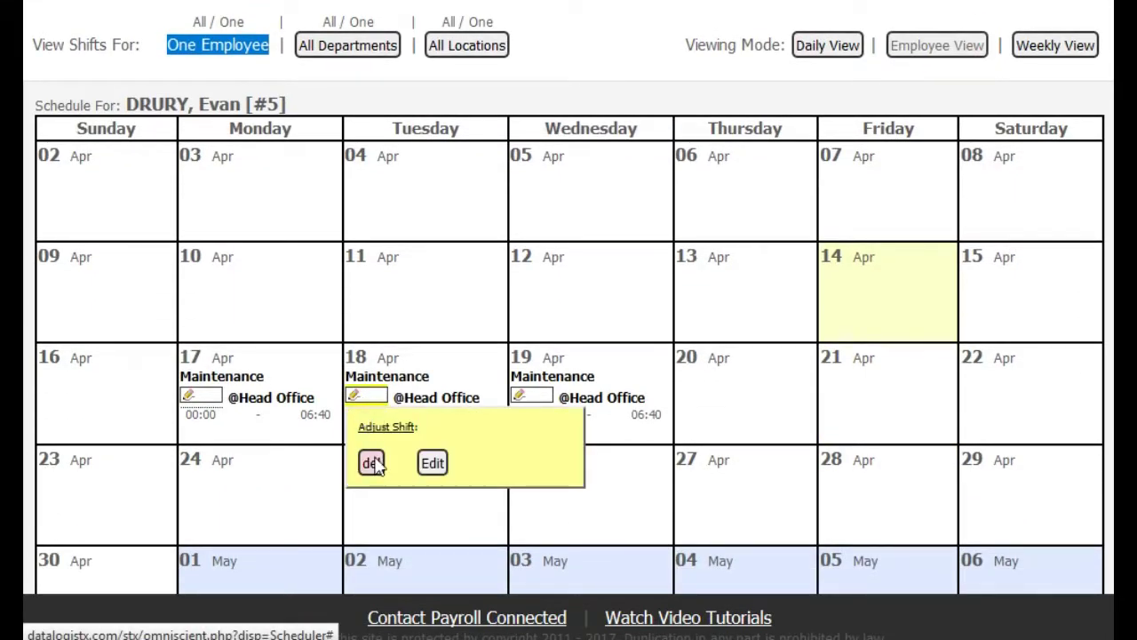
click(433, 464)
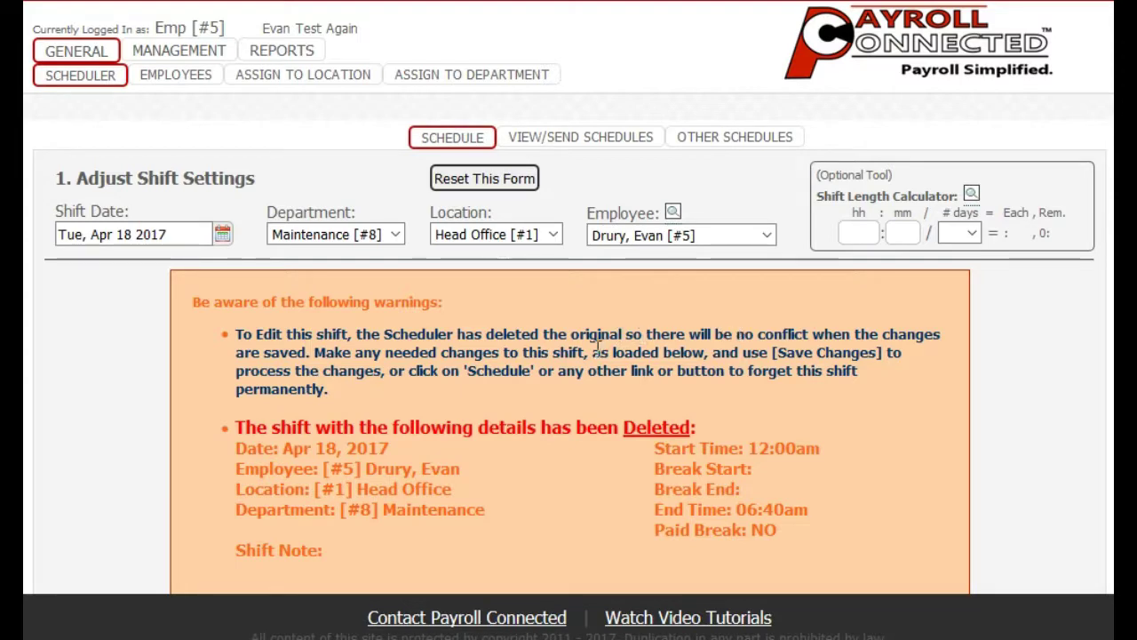
scroll(729, 325, down, 4)
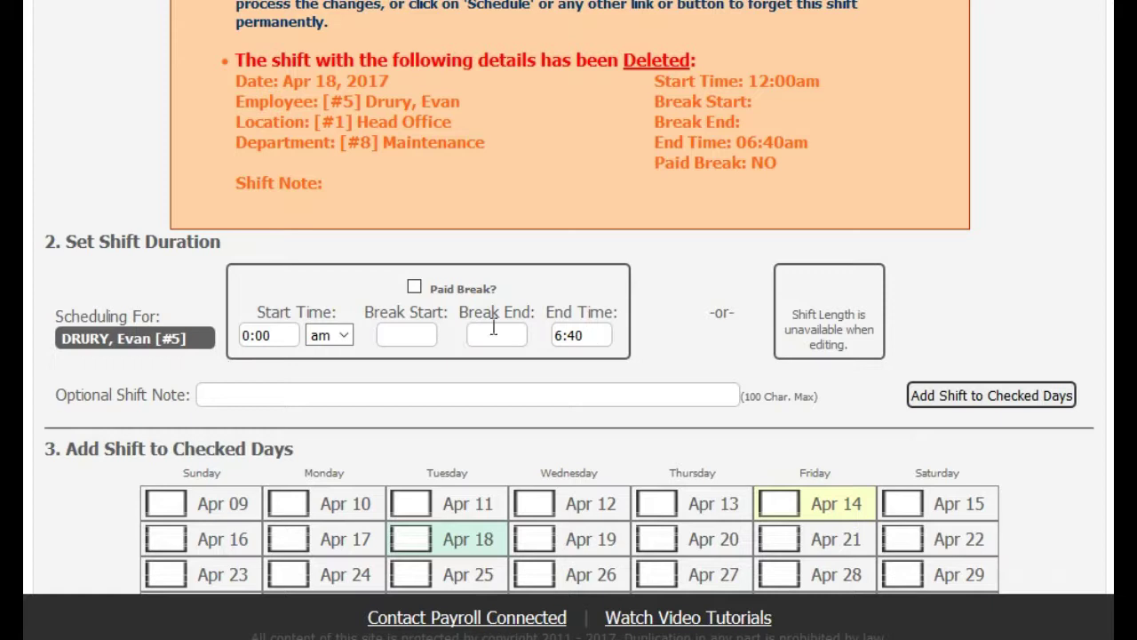
scroll(650, 274, down, 1)
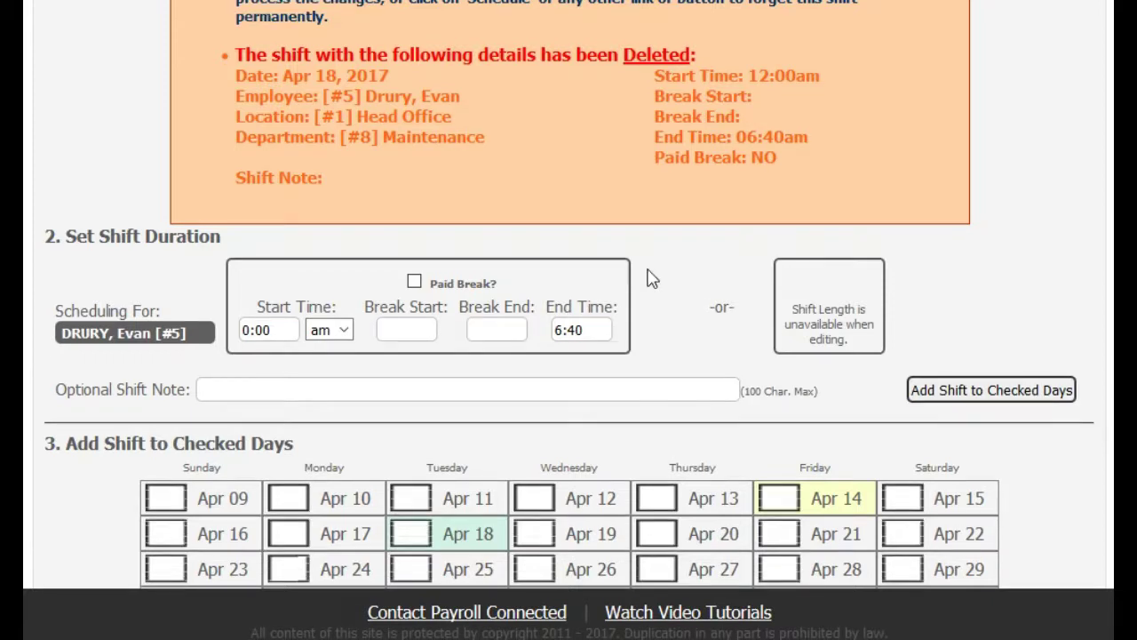
click(578, 331)
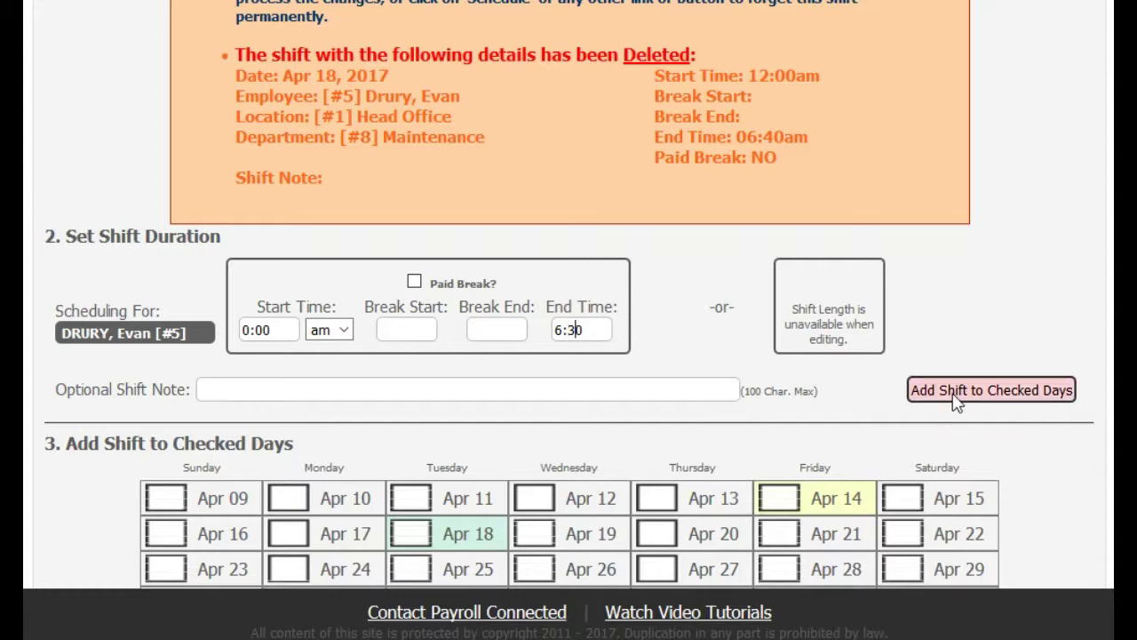
click(1030, 388)
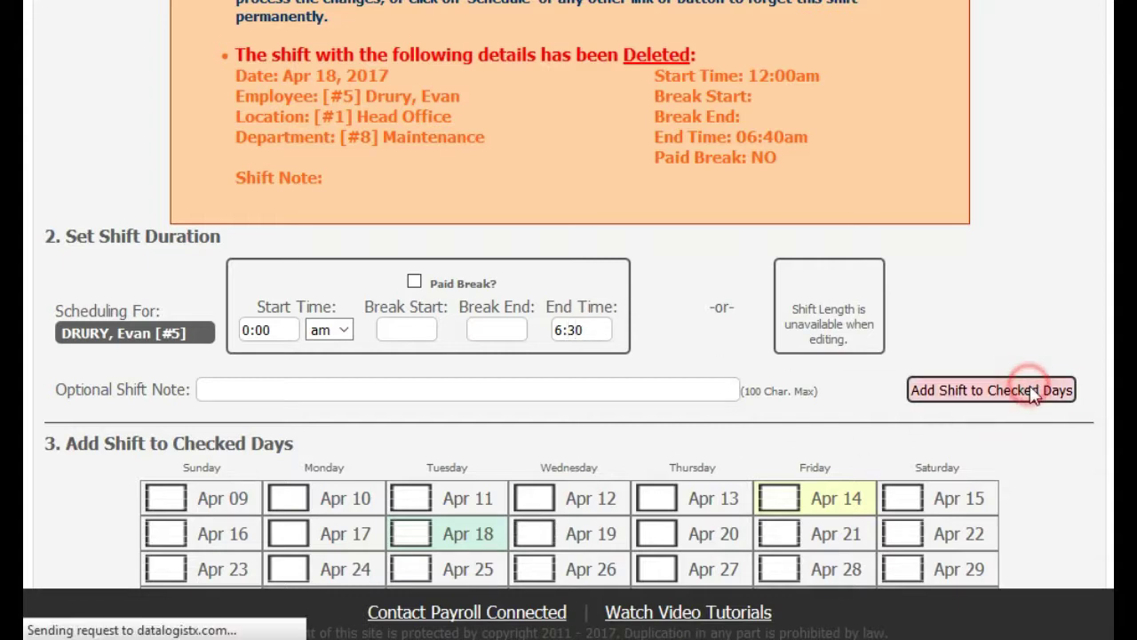